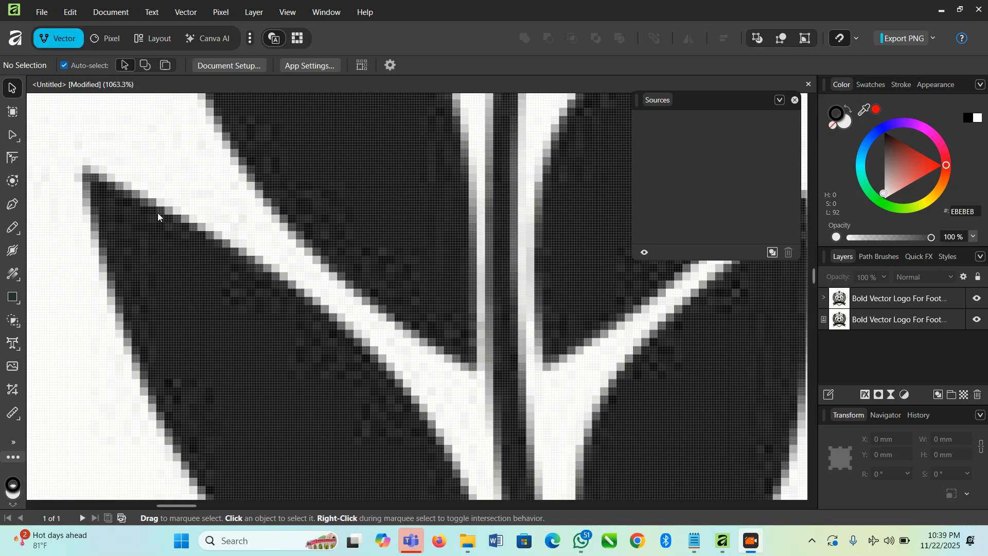
Step: Compare the edge quality of the laurel leaves in the raster football logo and its traced vector copy
scroll(157, 212, down, 15)
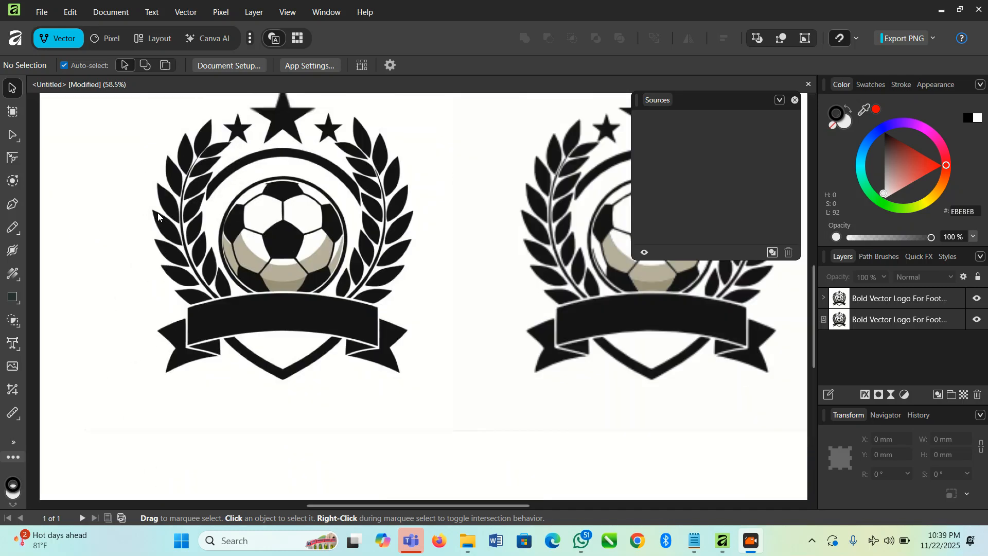
scroll(425, 294, up, 6)
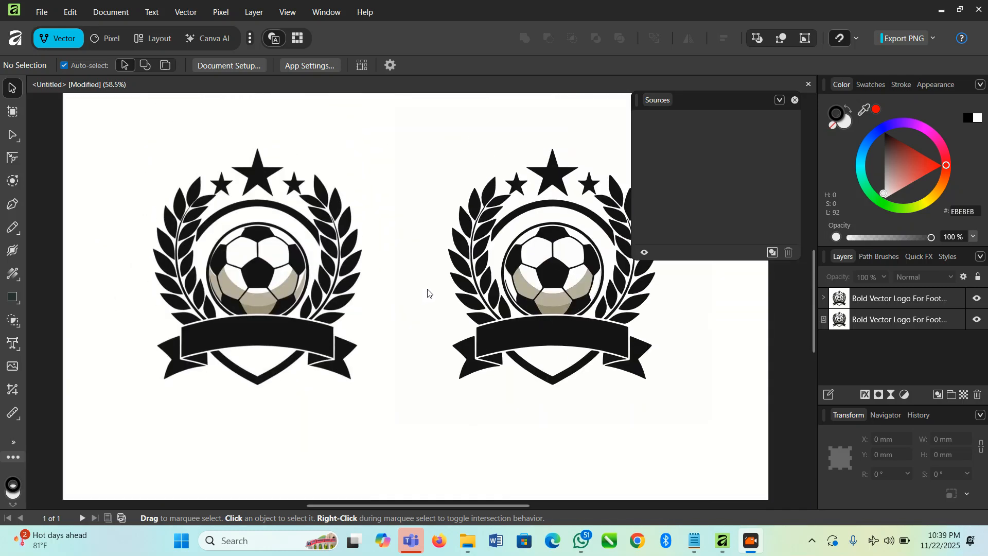
scroll(497, 238, up, 8)
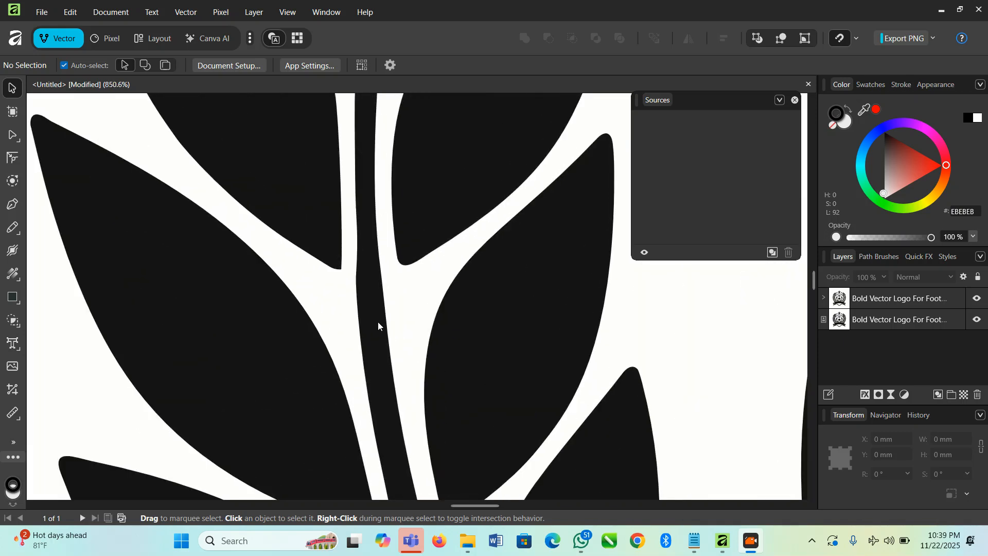
scroll(504, 304, down, 6)
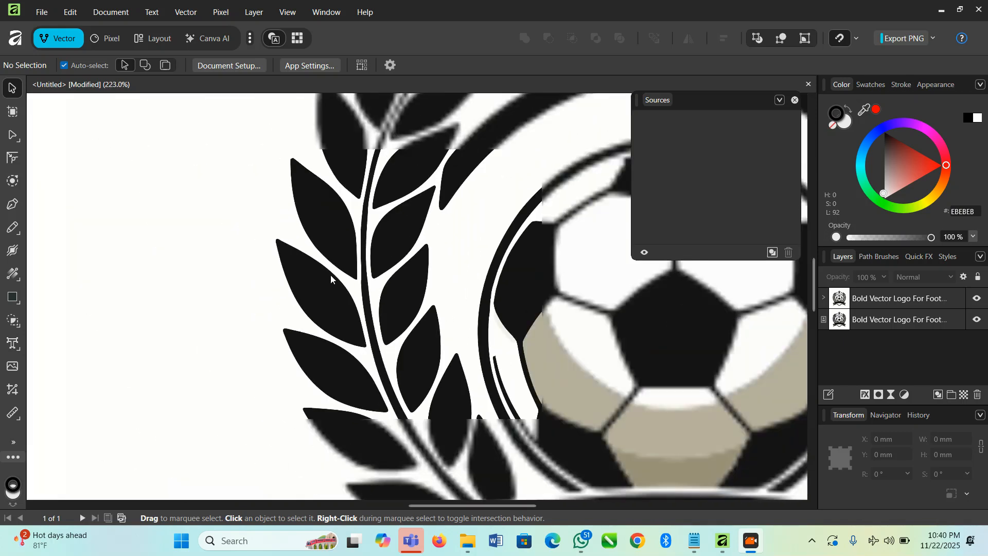
scroll(341, 306, up, 8)
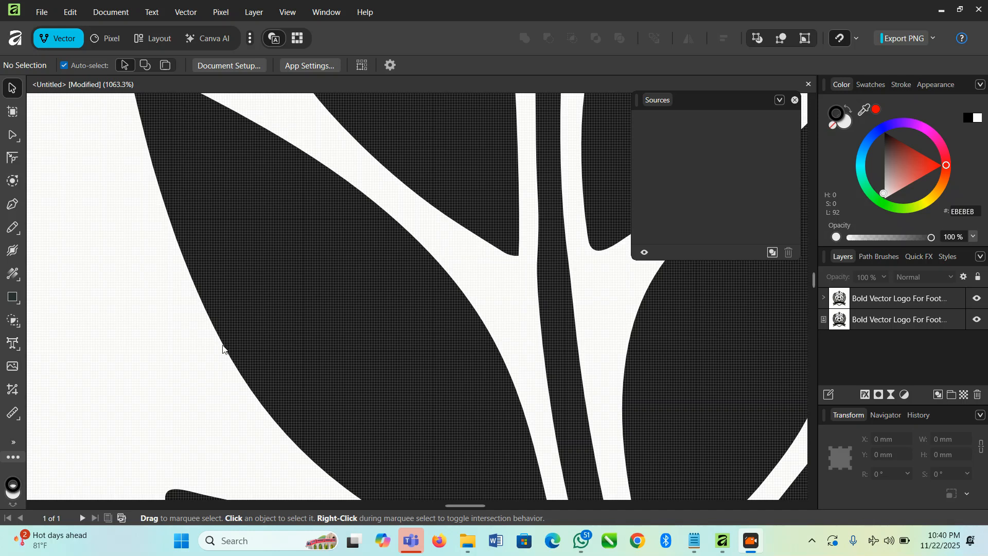
scroll(367, 346, down, 15)
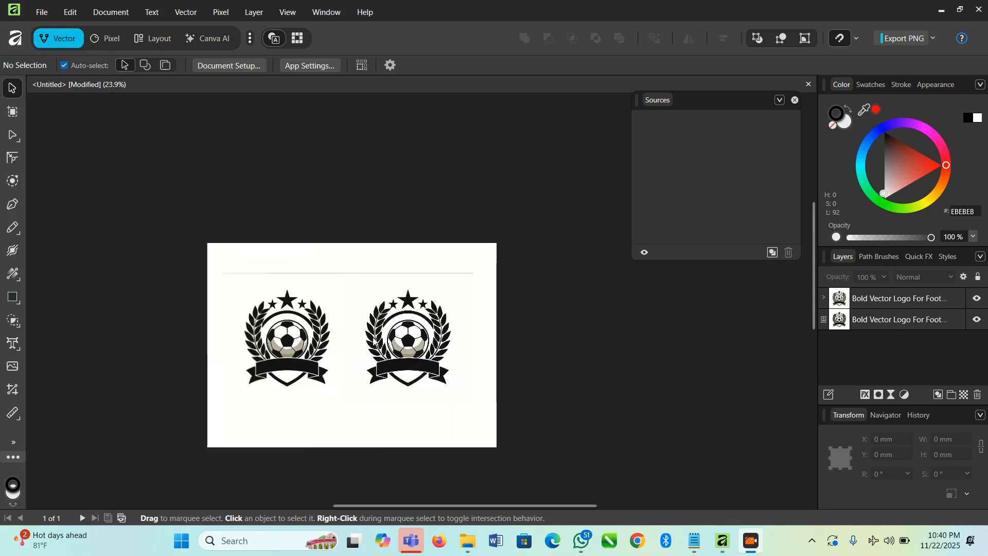
scroll(330, 355, up, 4)
scroll(338, 351, down, 4)
scroll(378, 348, up, 4)
scroll(280, 287, down, 3)
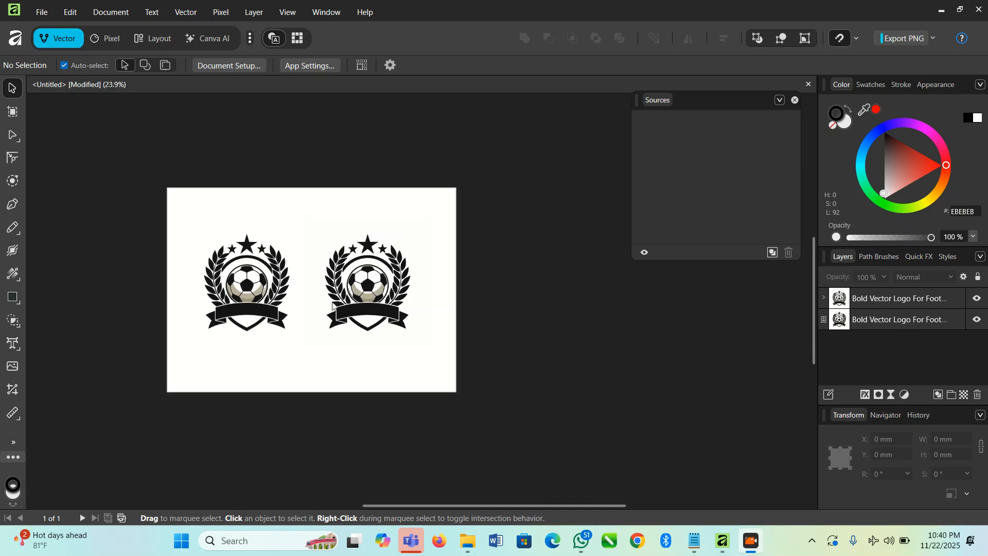
Step: Delete the traced vector copy of the football logo, keeping only the original raster image on the page
click(367, 307)
key(Delete)
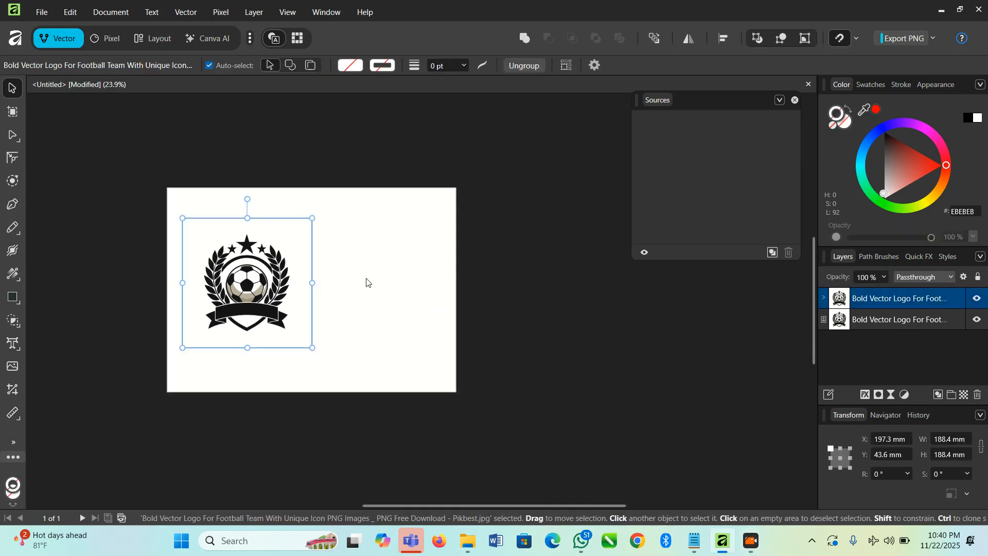
scroll(225, 282, up, 4)
scroll(225, 282, up, 5)
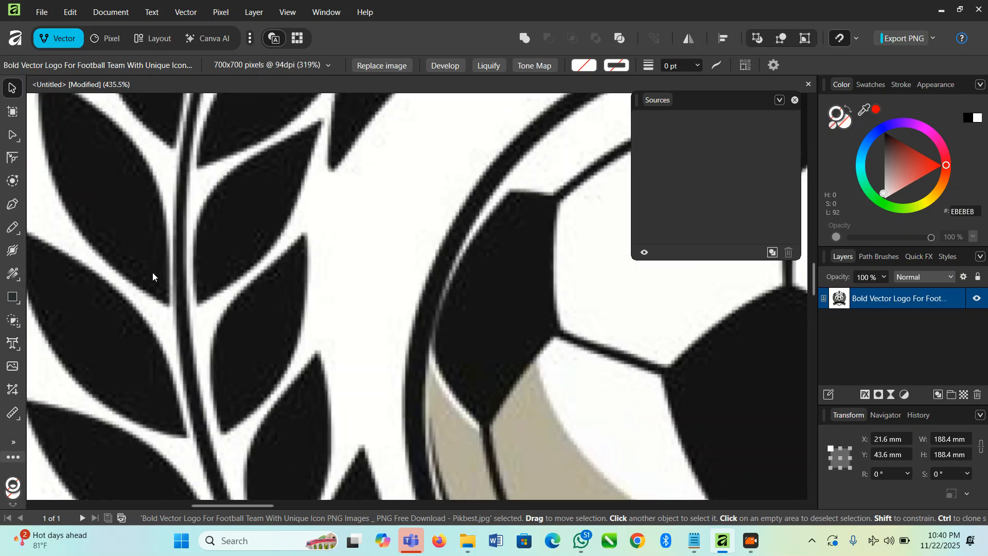
scroll(219, 261, down, 10)
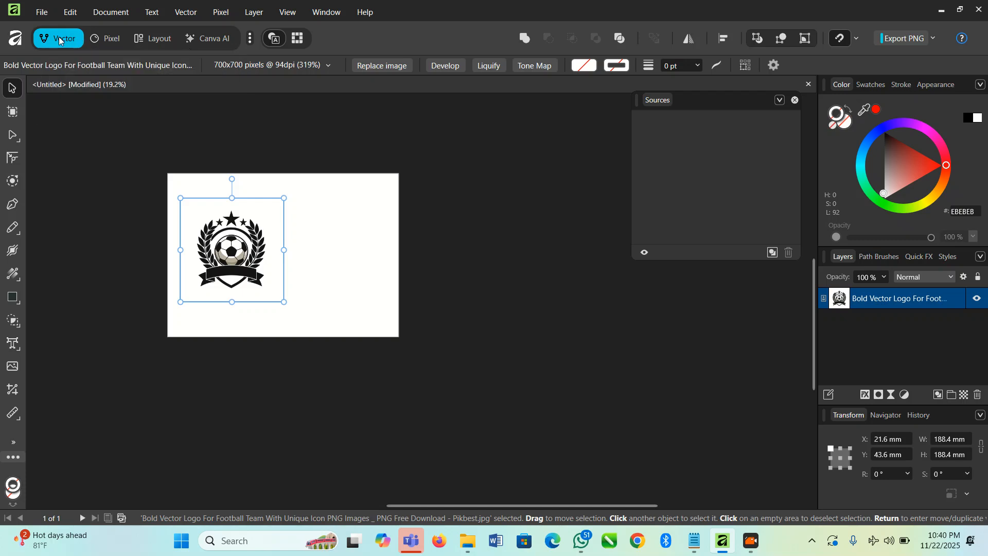
Step: Convert the raster football logo with Image Trace, using 100% edge threshold and 0% curve fitting tolerance
click(185, 15)
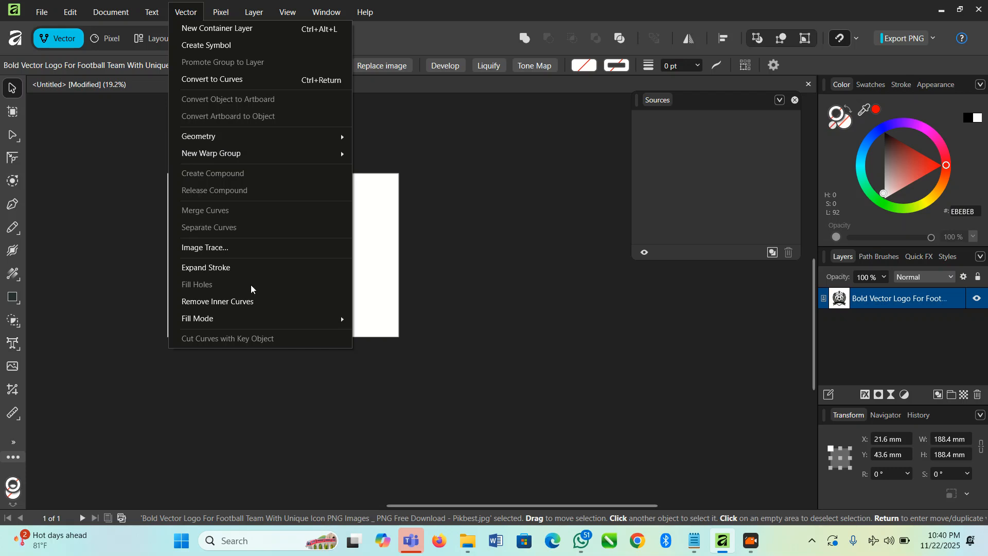
click(232, 255)
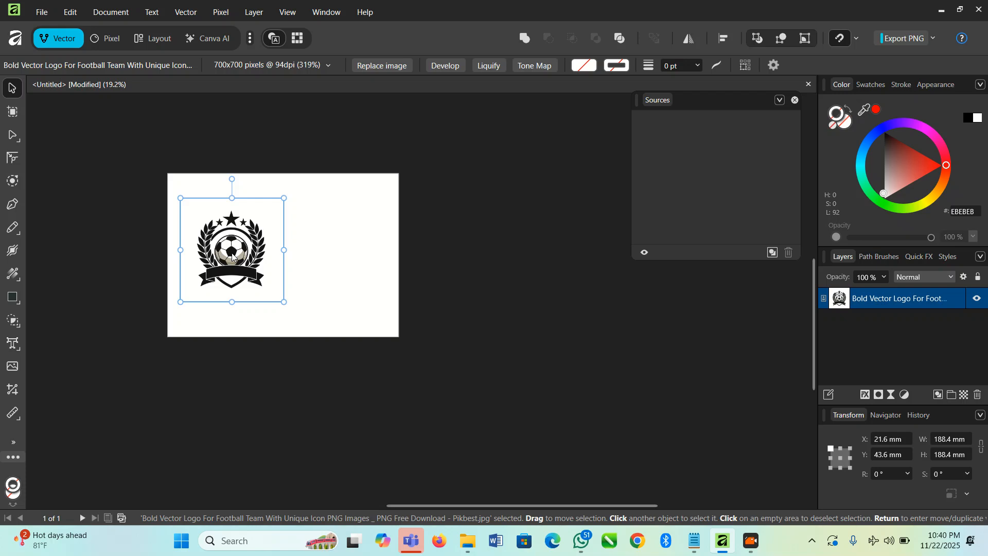
mouse_move(617, 381)
mouse_down()
mouse_move(524, 272)
mouse_move(511, 275)
mouse_up()
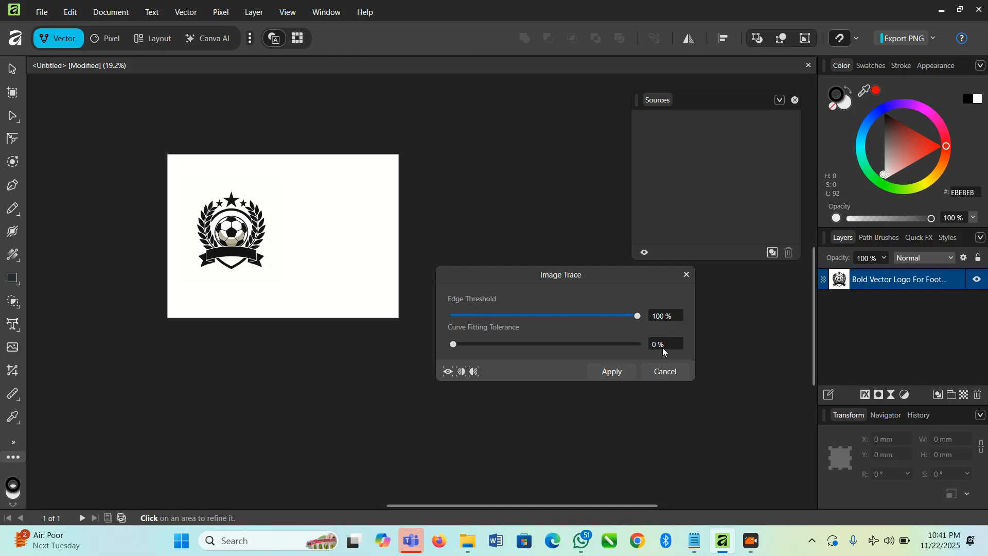
click(614, 370)
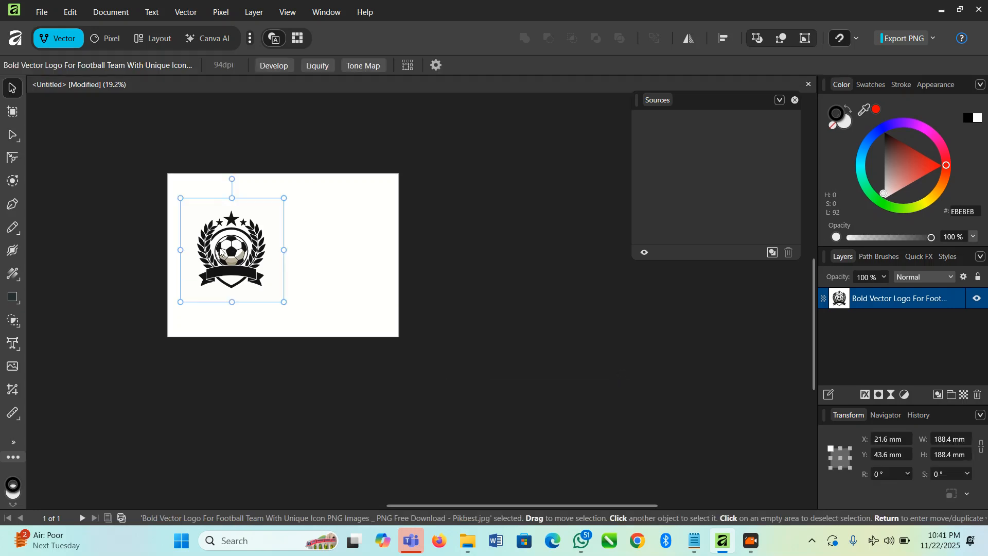
Step: Examine the traced logo up close, checking the leaves, stars, ribbon folds and ball for clean edges
scroll(231, 250, up, 8)
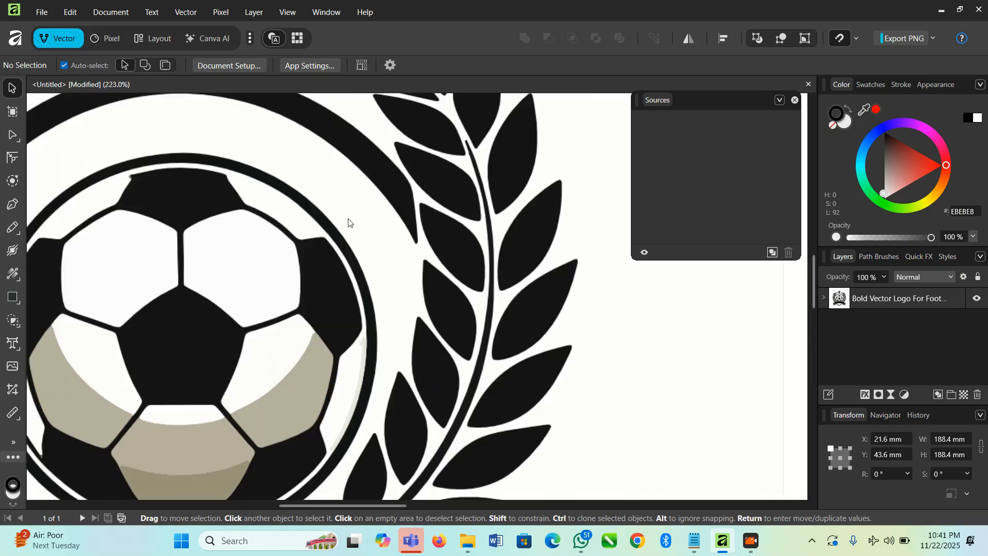
scroll(361, 232, down, 3)
scroll(398, 229, up, 6)
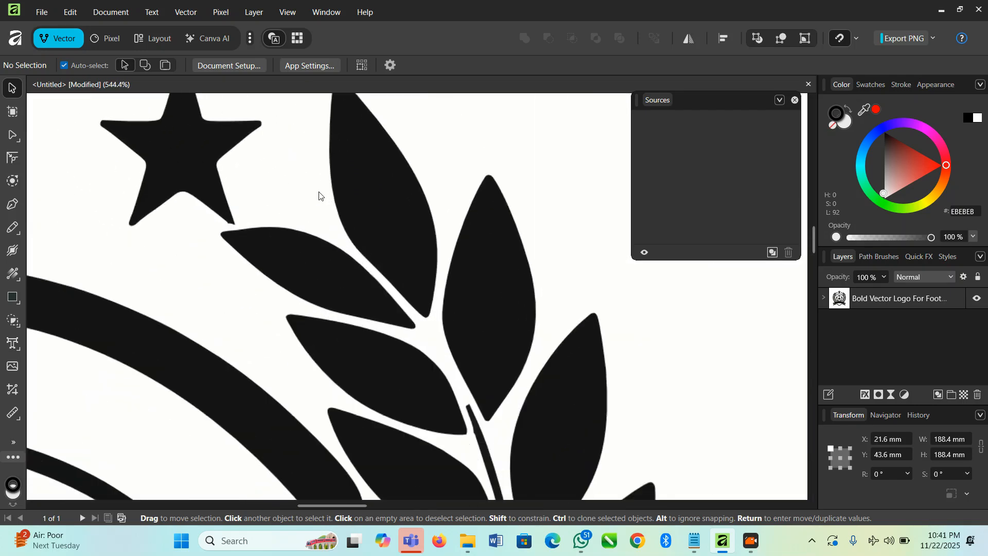
scroll(418, 297, down, 7)
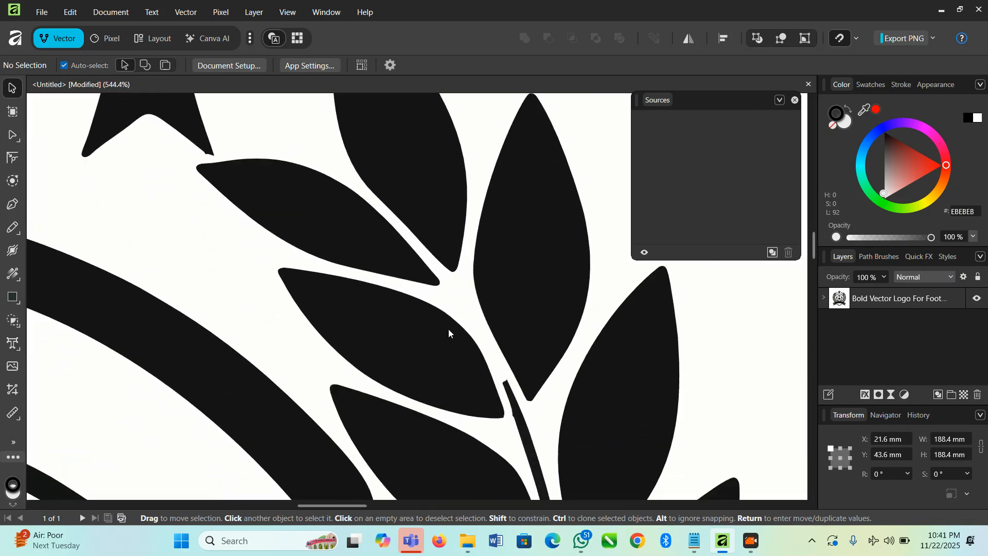
scroll(388, 294, up, 6)
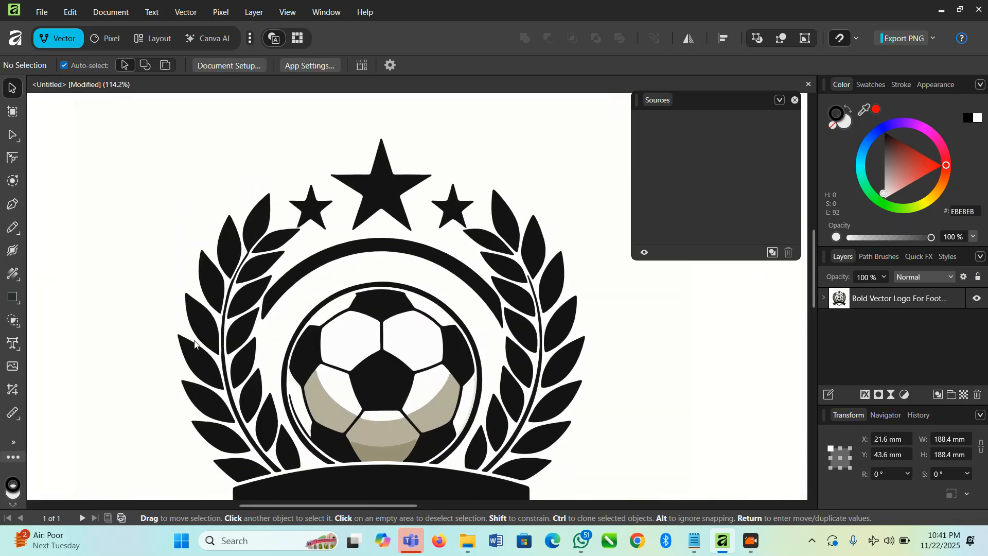
scroll(315, 252, down, 3)
scroll(314, 249, down, 3)
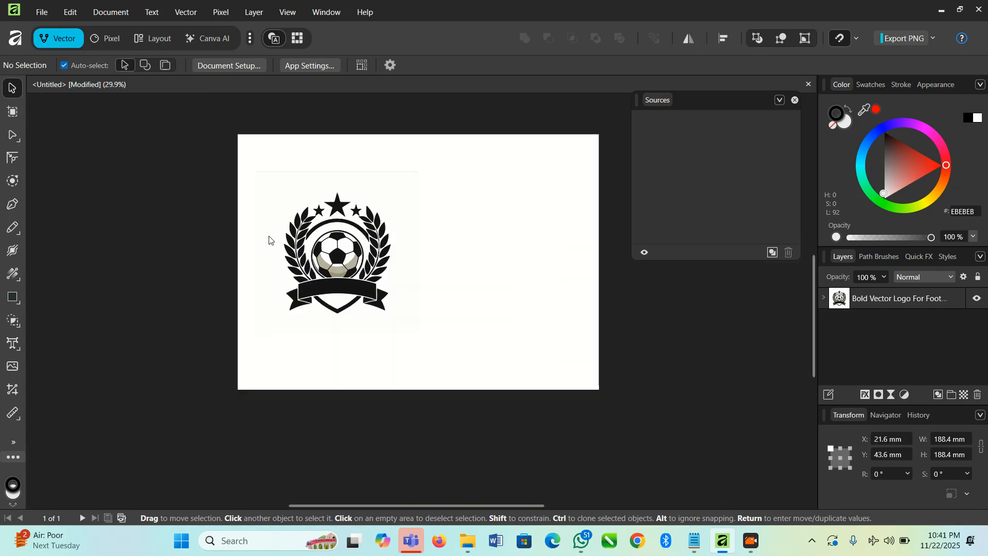
scroll(267, 236, up, 7)
scroll(269, 312, down, 7)
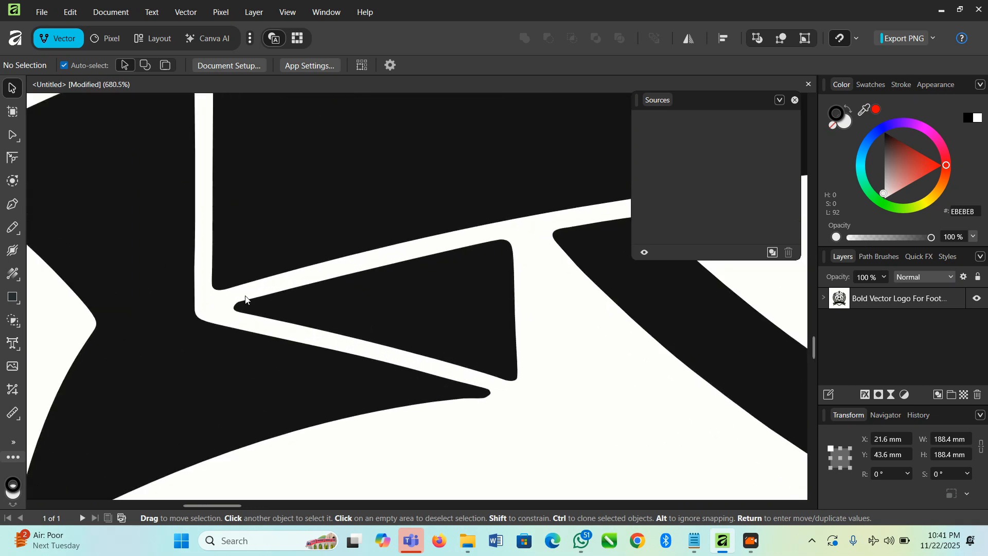
scroll(315, 189, up, 2)
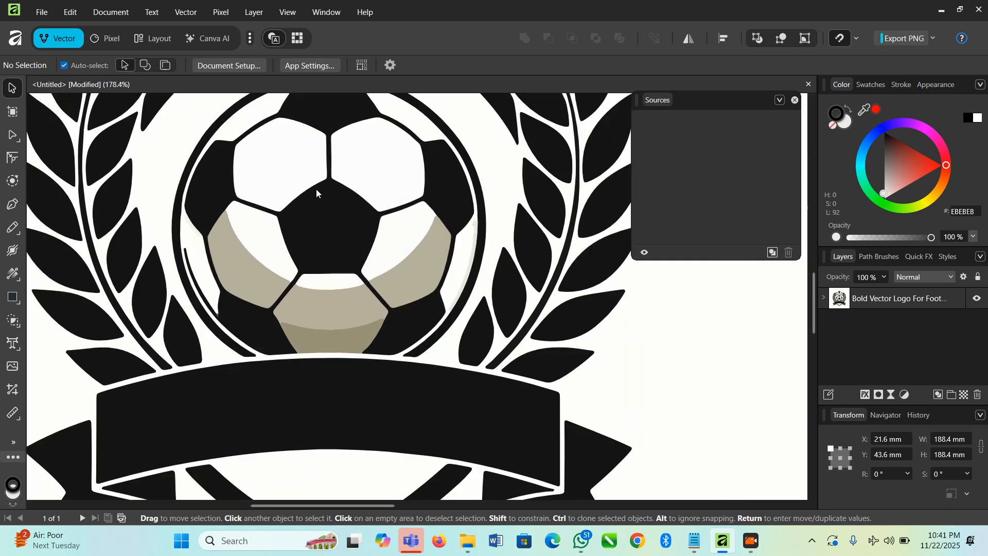
scroll(376, 288, down, 3)
Step: Shrink the traced logo to about 165.8 mm square and position it at about X 39.1 mm, Y 56.7 mm
click(366, 298)
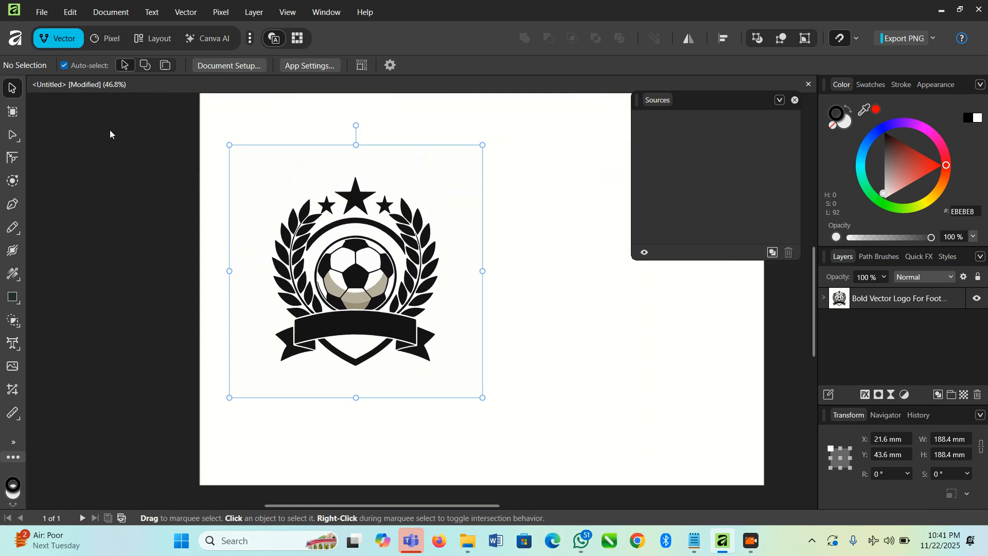
drag(344, 247, 317, 201)
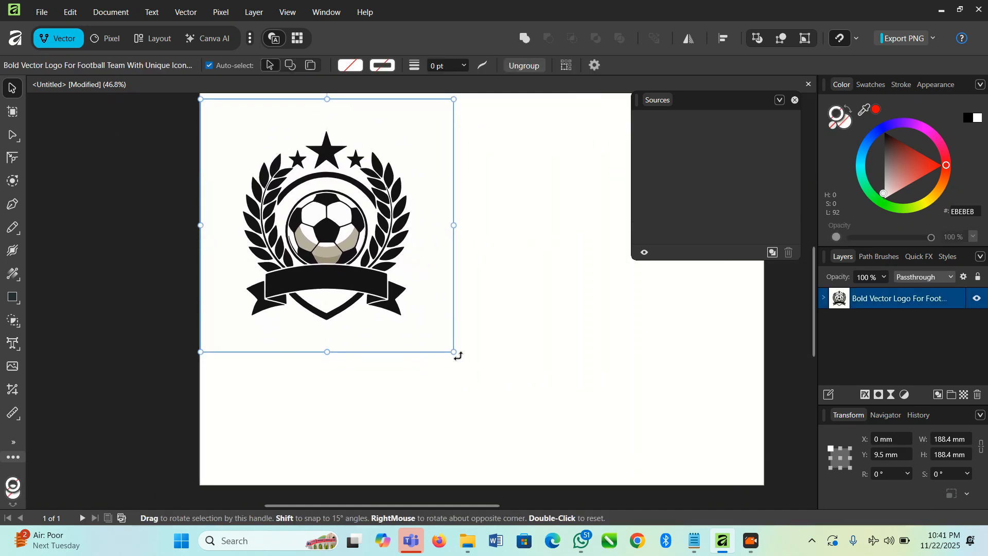
drag(452, 343, 538, 311)
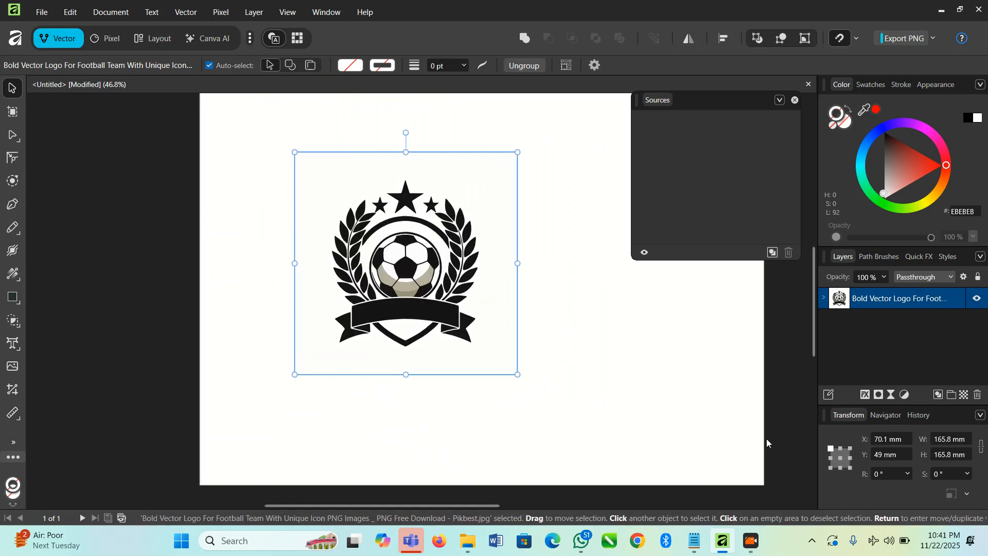
drag(509, 350, 468, 360)
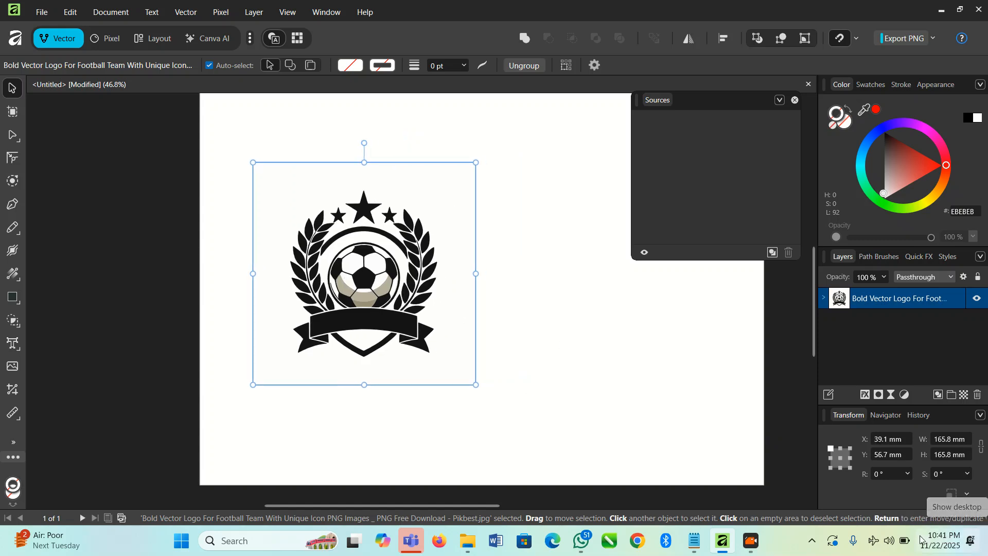
Step: Switch to File Explorer and select the black floral ornament image "download (21)" in the Downloads folder
click(470, 546)
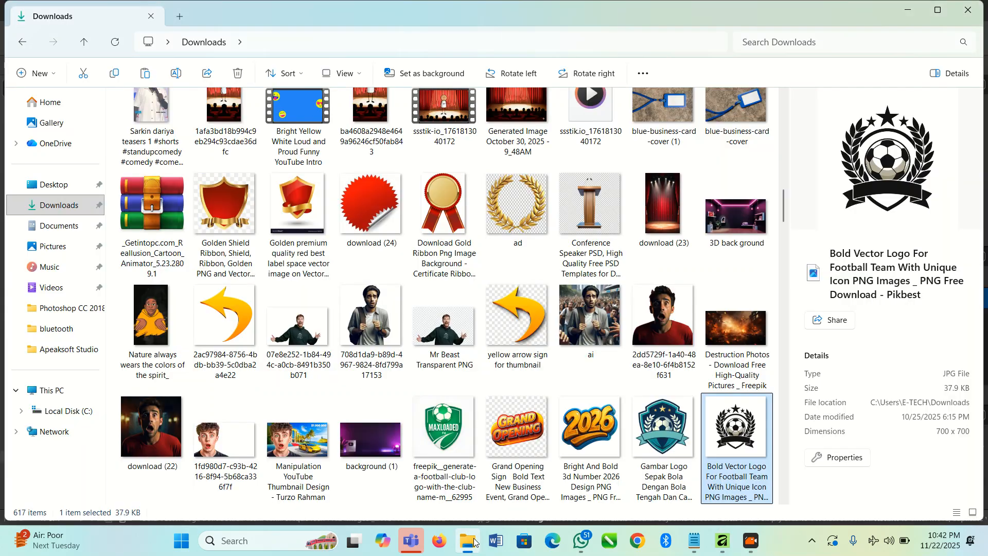
scroll(459, 362, down, 5)
scroll(460, 361, down, 5)
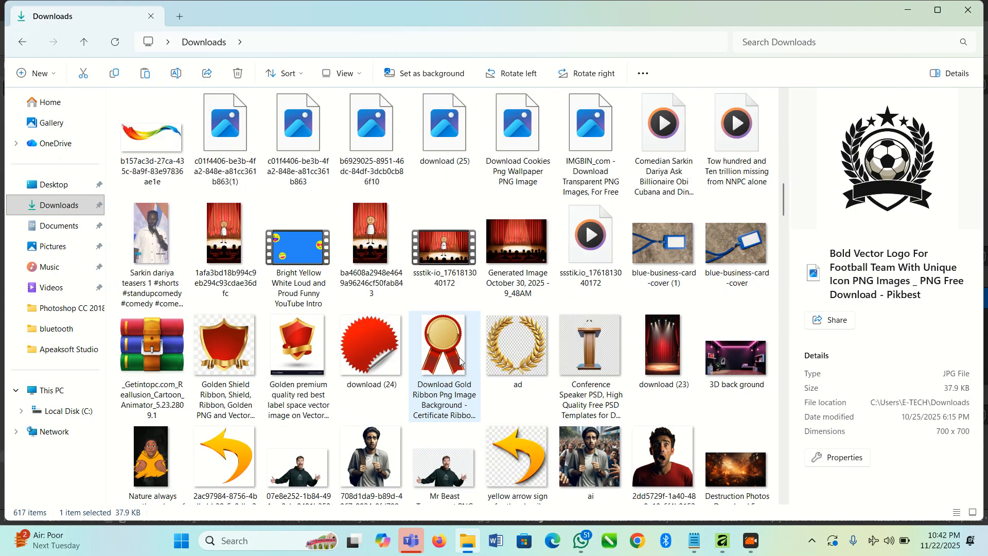
scroll(459, 362, up, 7)
click(153, 331)
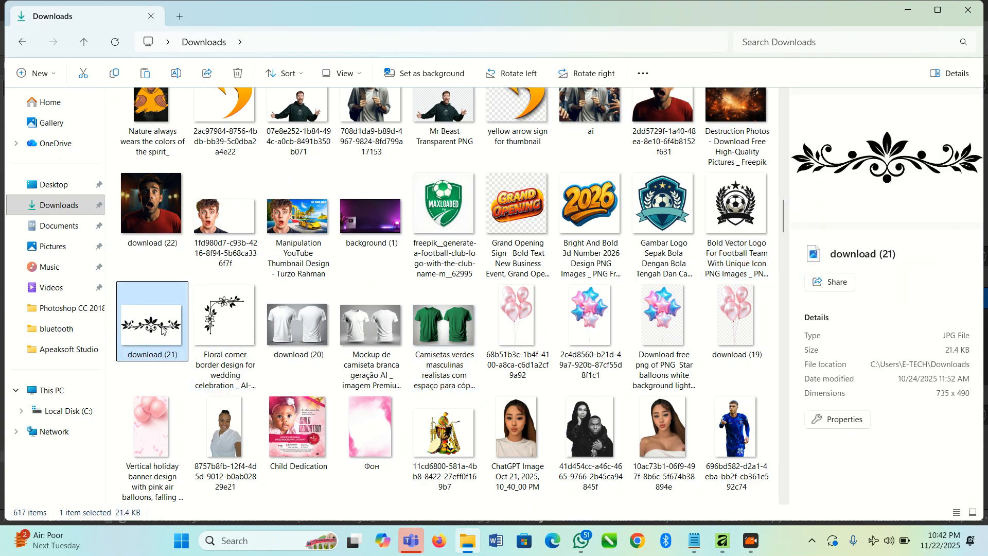
right_click(163, 332)
click(131, 340)
key(alt+Tab)
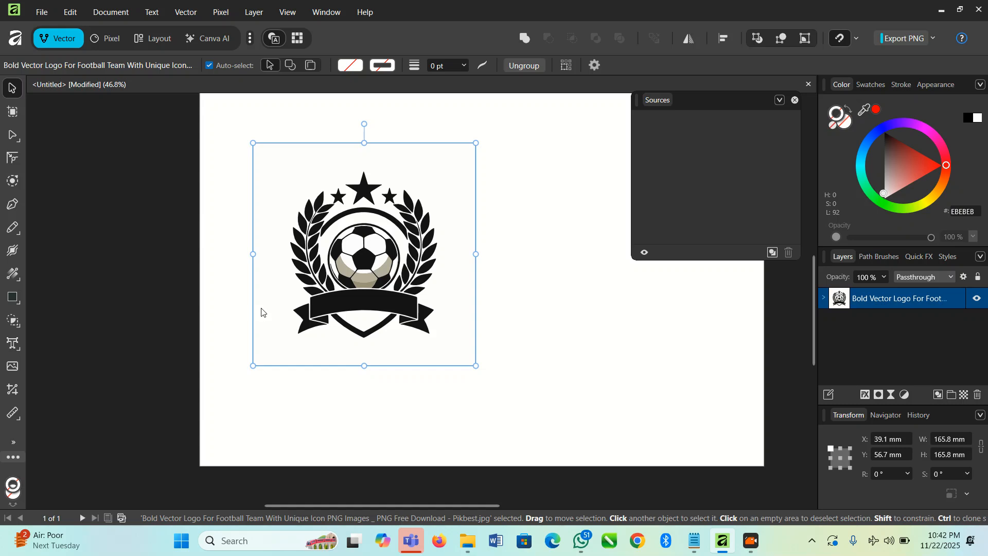
Step: Place the floral ornament image "download (21)" from the Downloads folder onto the page beside the traced logo
scroll(257, 314, down, 5)
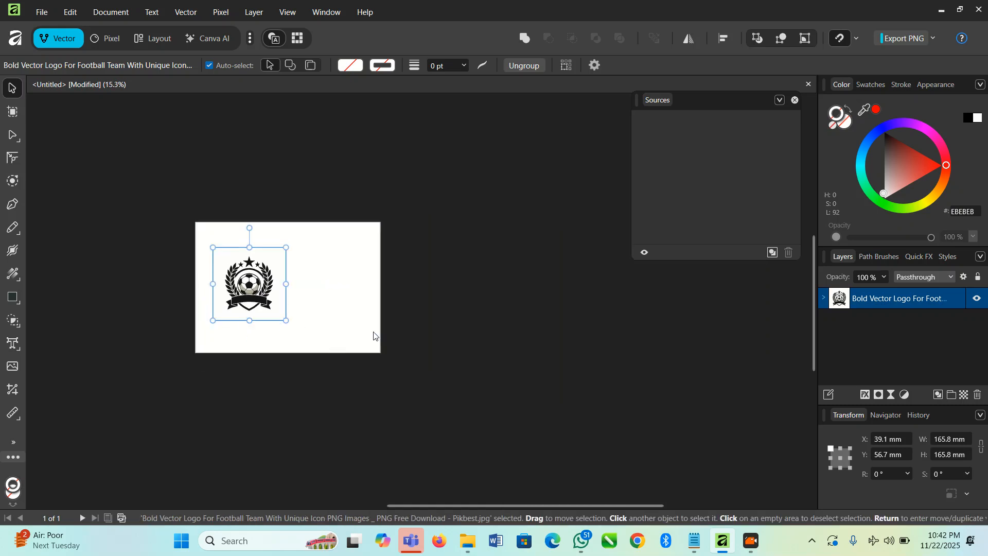
click(452, 372)
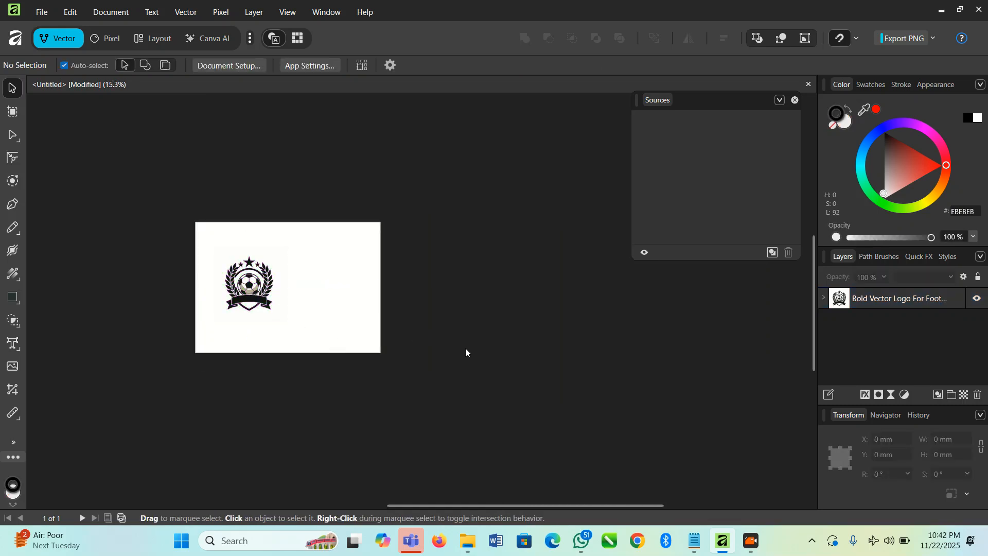
key(alt+Tab)
drag(151, 324, 340, 282)
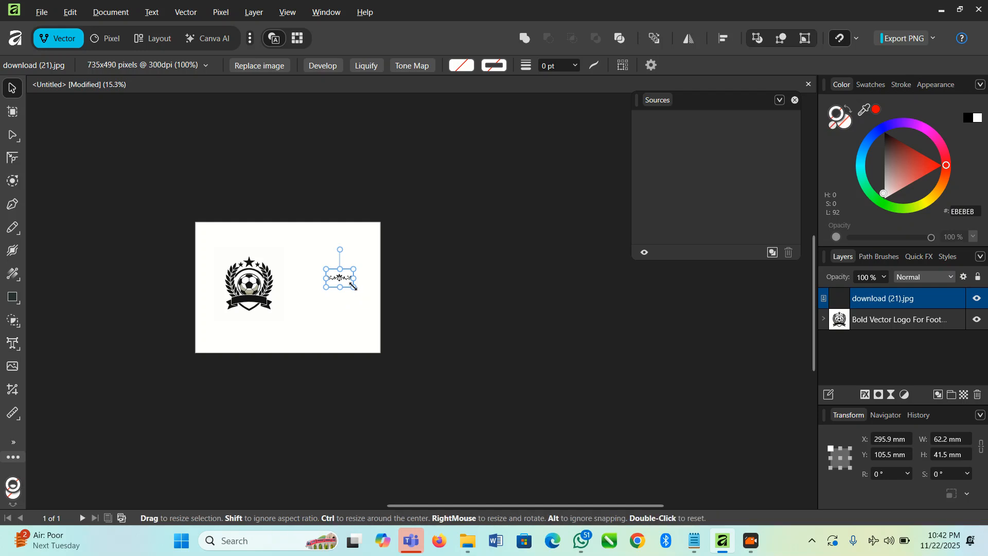
Step: Enlarge the floral ornament to about 230.9 × 153.9 mm and position it at about X 180.1 mm, Y 87.8 mm
drag(353, 287, 410, 339)
drag(389, 304, 337, 296)
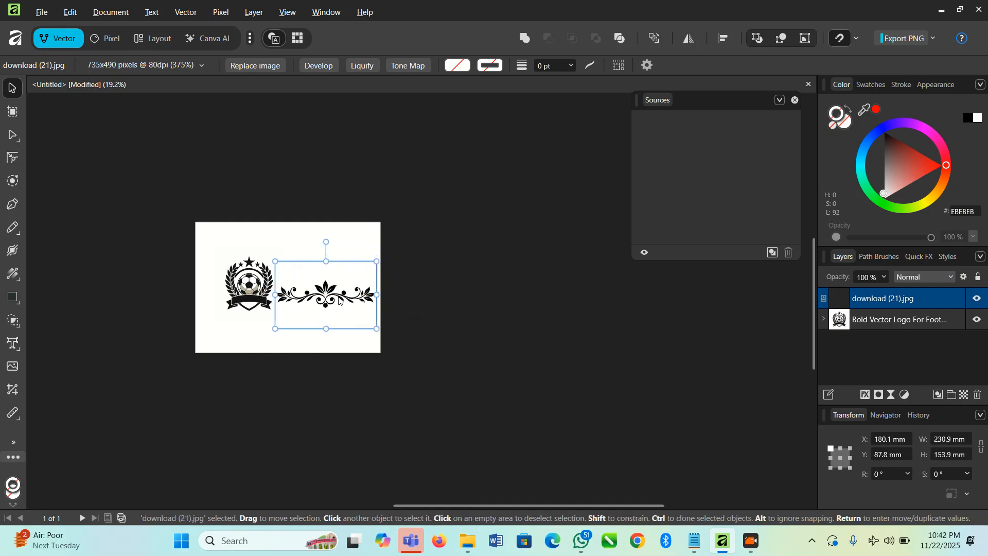
scroll(337, 296, up, 10)
scroll(264, 260, up, 3)
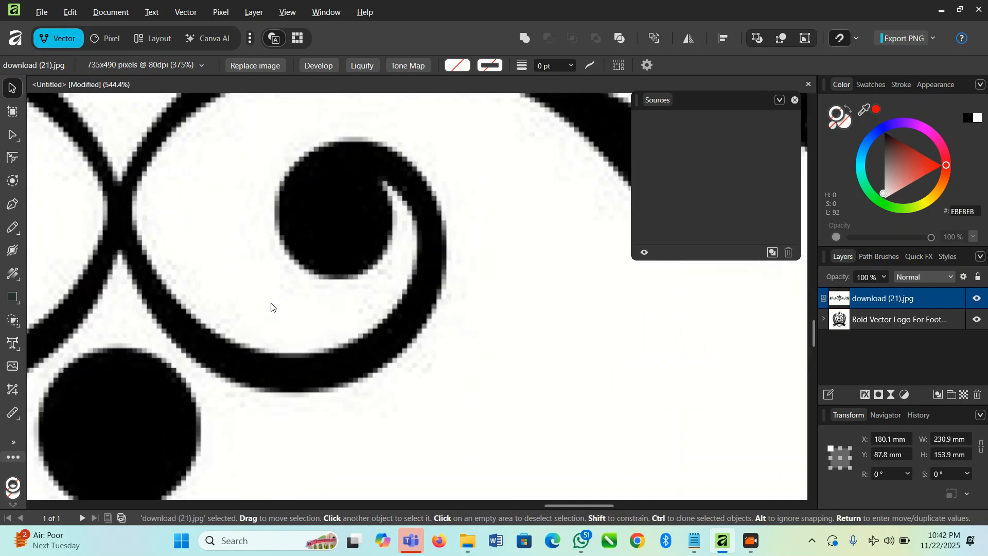
scroll(272, 299, down, 6)
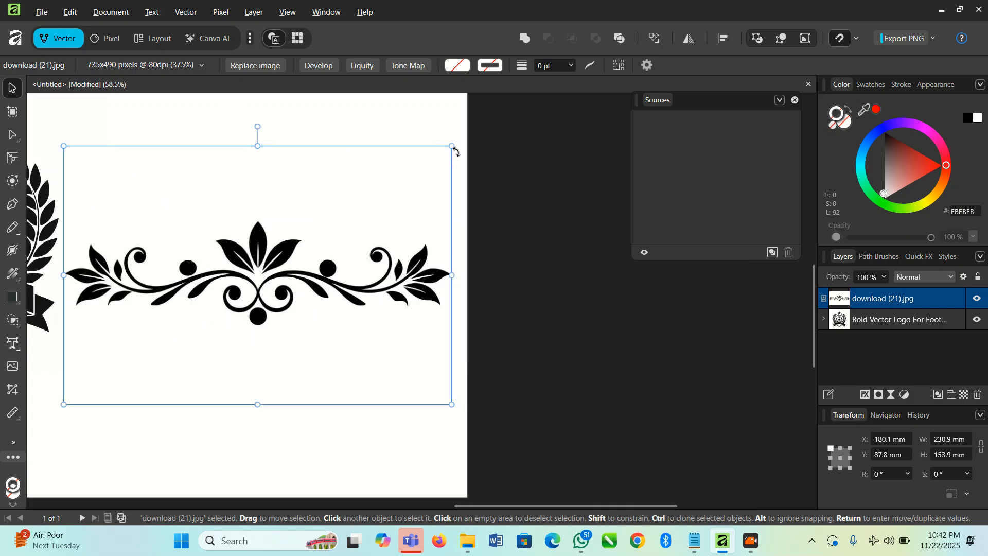
Step: Shrink the floral ornament to about 171.3 × 114.2 mm and position it at about X 227.9 mm, Y 59.4 mm
drag(454, 146, 354, 213)
drag(273, 317, 353, 202)
scroll(318, 381, down, 2)
scroll(318, 381, up, 2)
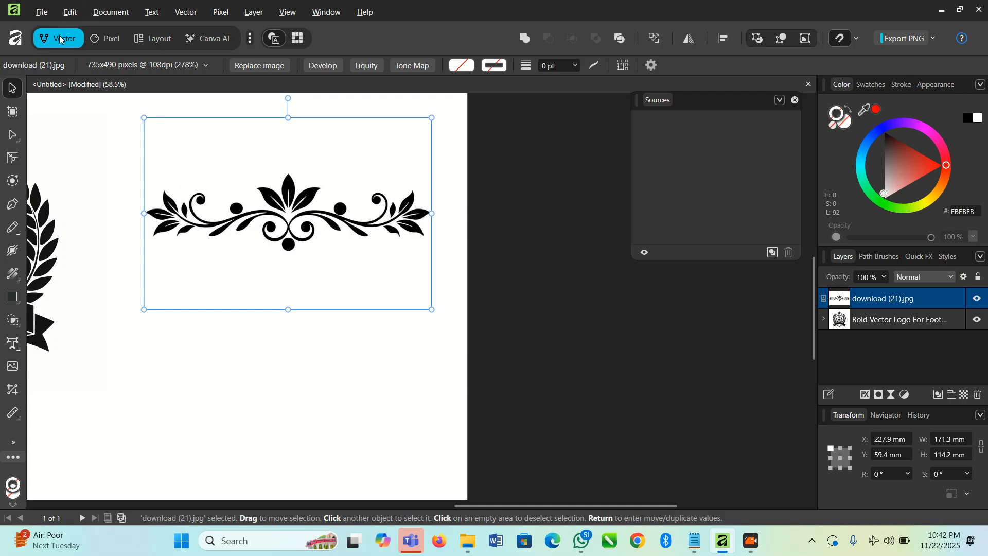
Step: Start Image Trace on the floral ornament and move its settings dialog clear of the artwork
click(185, 12)
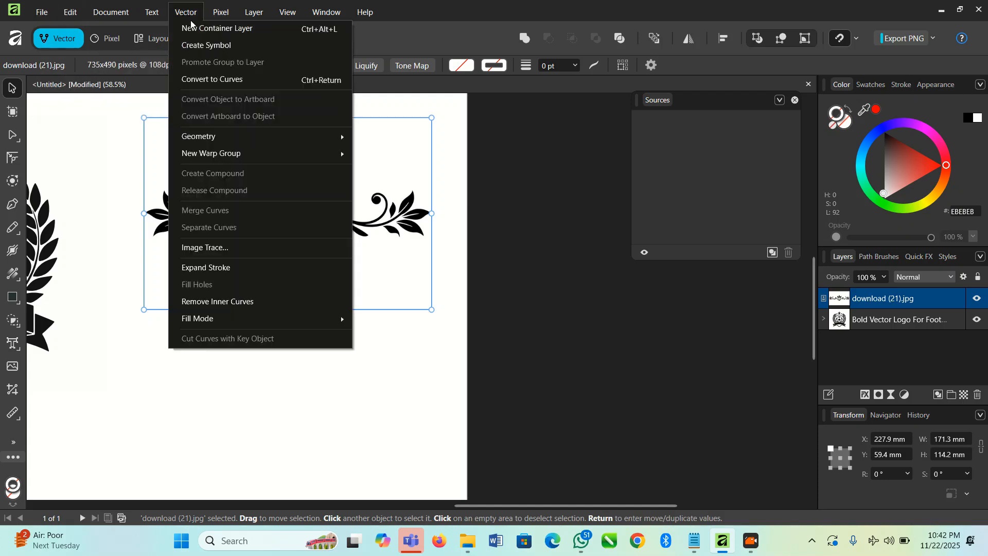
click(221, 248)
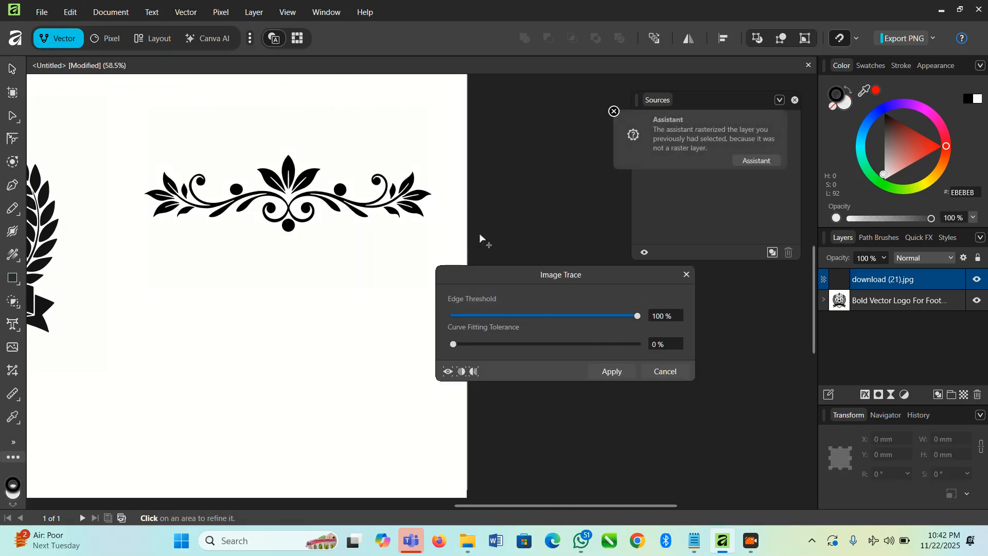
drag(485, 276, 482, 173)
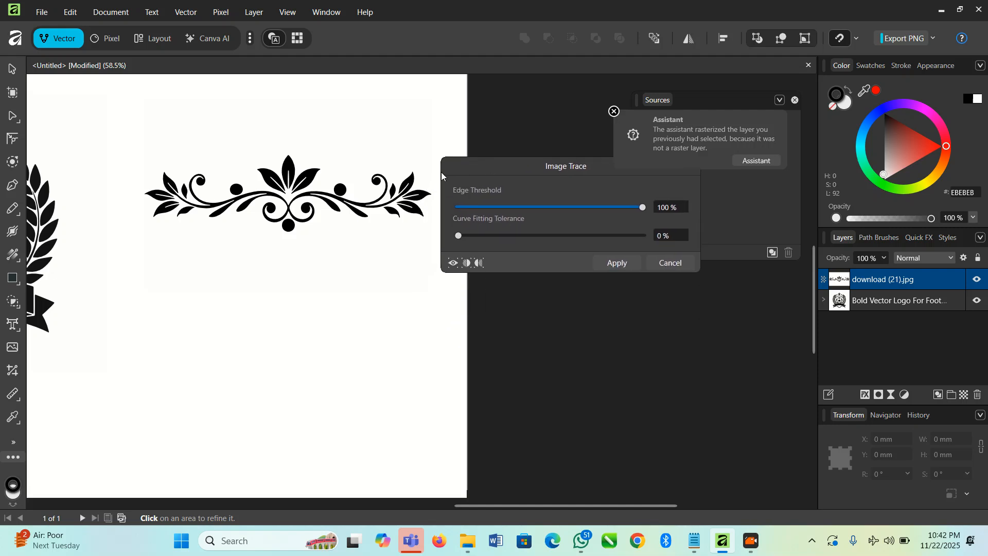
Step: Try an Edge Threshold of 0 % in the ornament's trace preview and inspect the leaf and scroll shapes
scroll(309, 278, up, 3)
scroll(304, 237, up, 5)
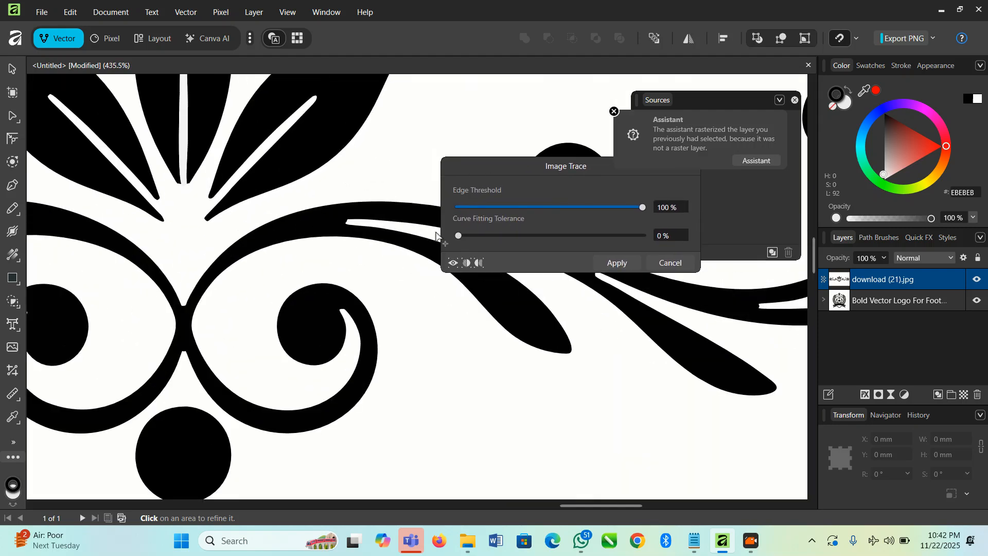
scroll(314, 216, down, 3)
scroll(329, 198, up, 1)
scroll(330, 198, up, 1)
drag(641, 208, 446, 216)
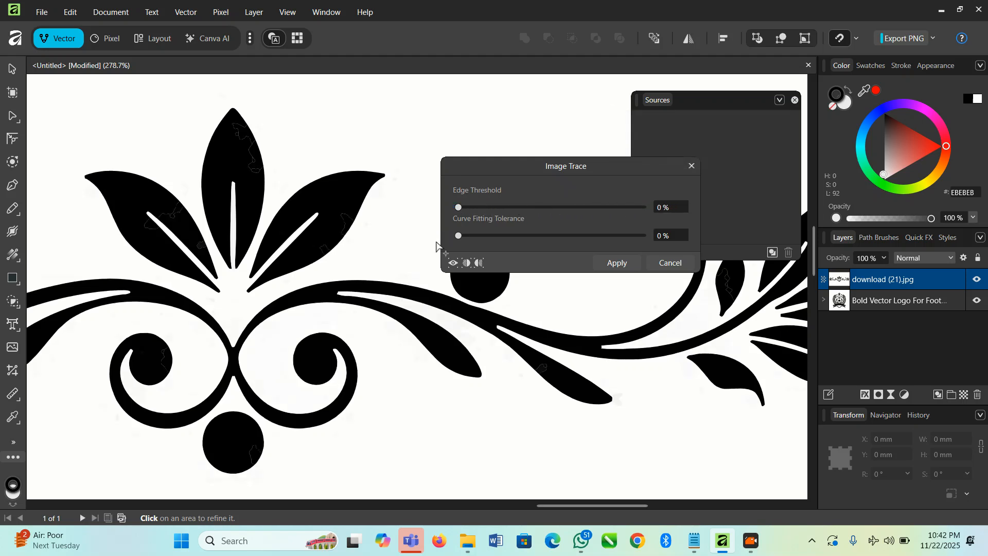
scroll(404, 255, down, 2)
scroll(326, 273, down, 1)
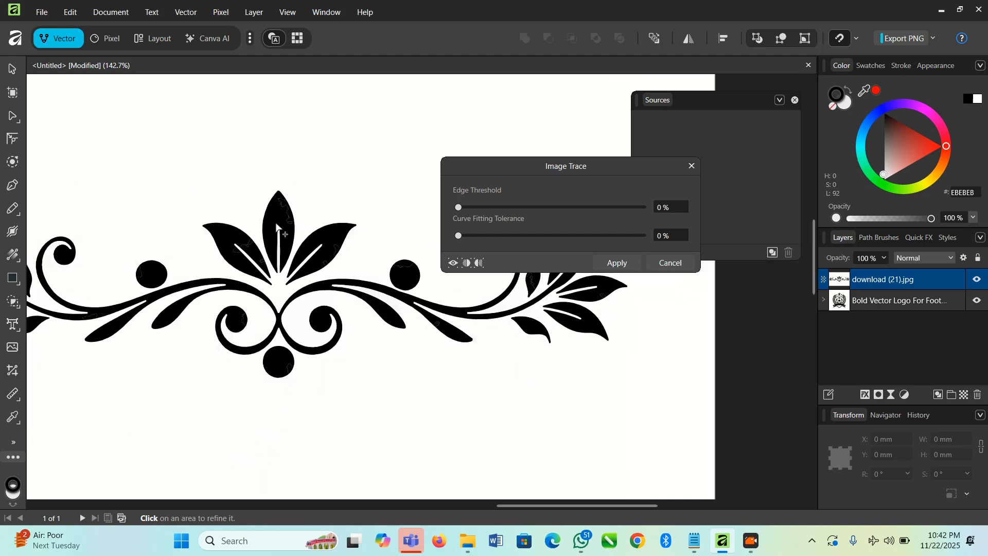
Step: Set the Edge Threshold to 100 %, apply the trace to the floral ornament and inspect its edges
drag(460, 208, 653, 219)
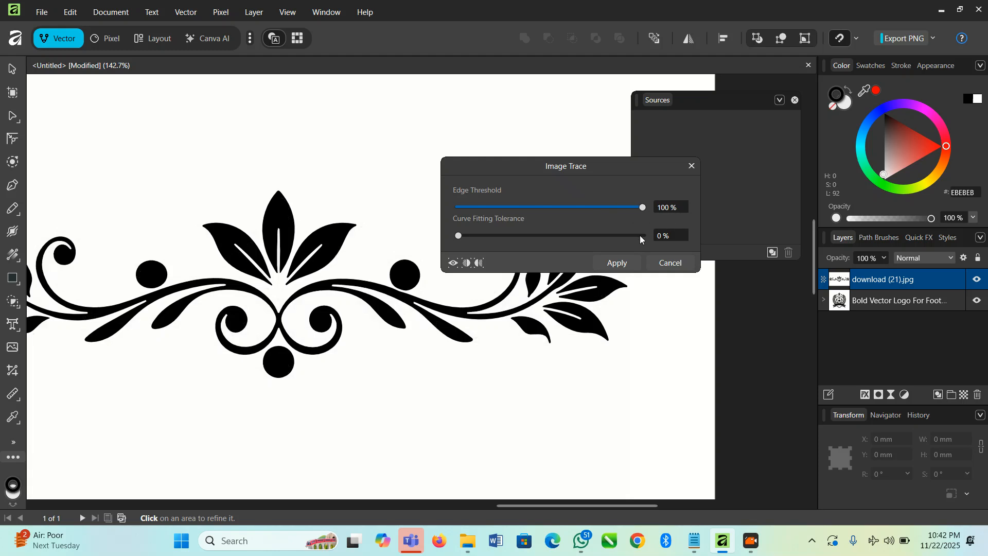
click(617, 263)
scroll(258, 253, up, 4)
scroll(258, 254, up, 5)
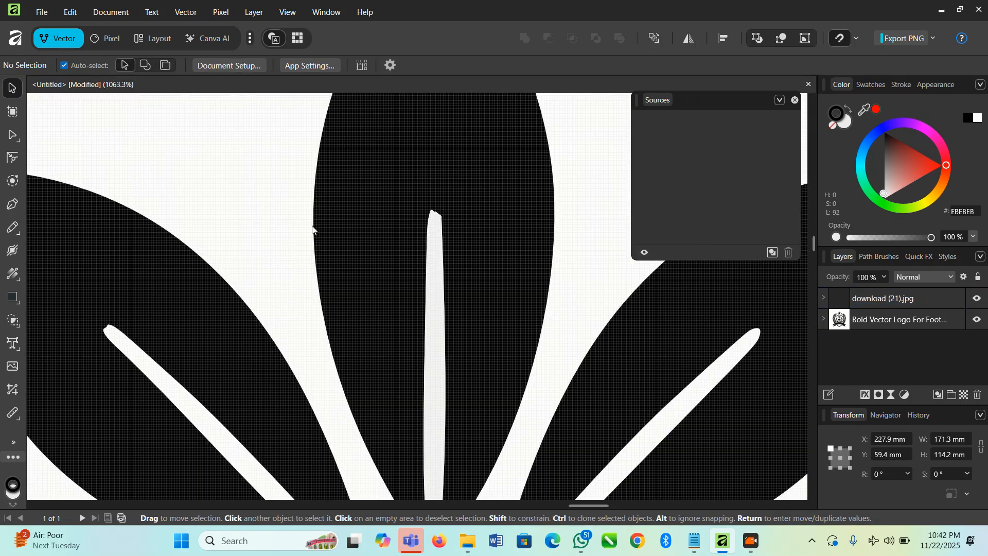
scroll(301, 309, down, 5)
scroll(364, 283, down, 3)
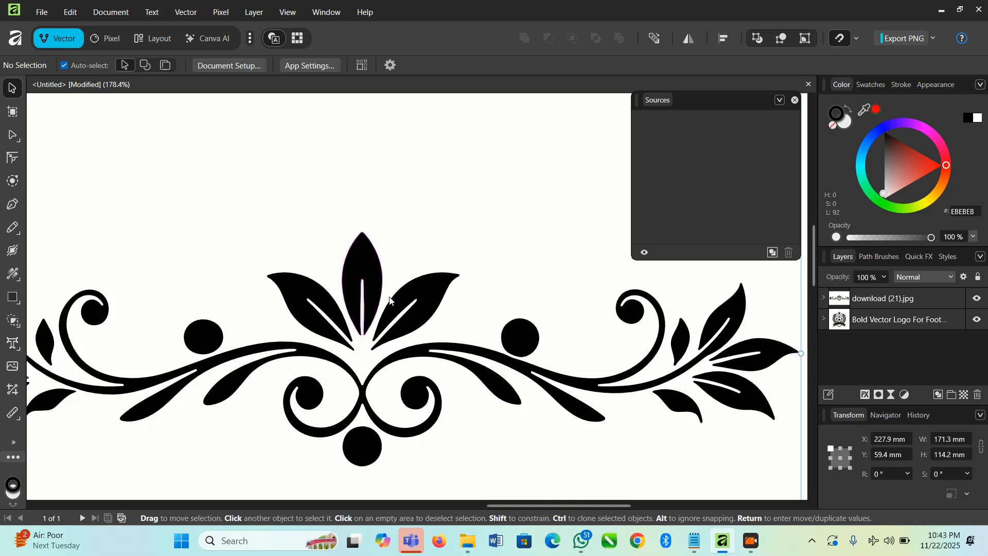
scroll(390, 300, down, 8)
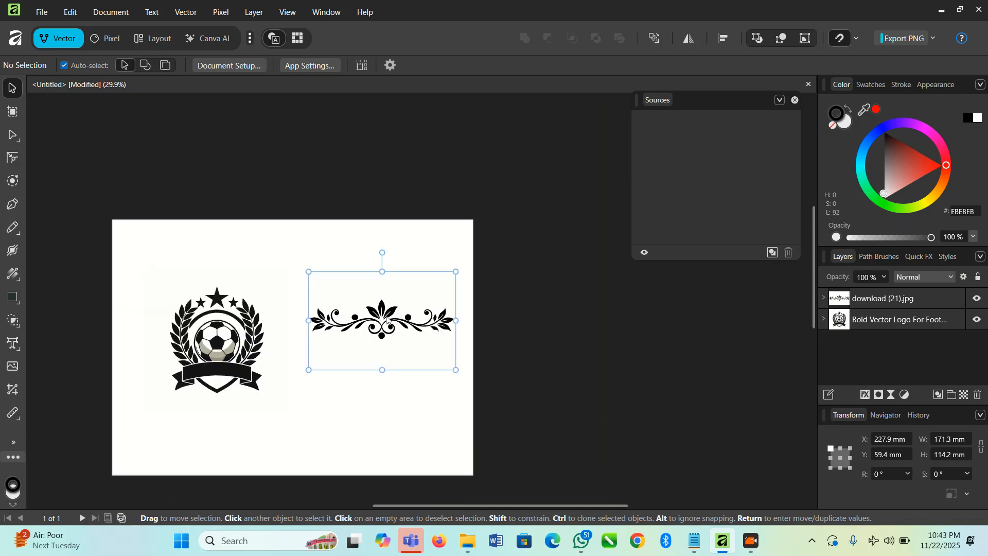